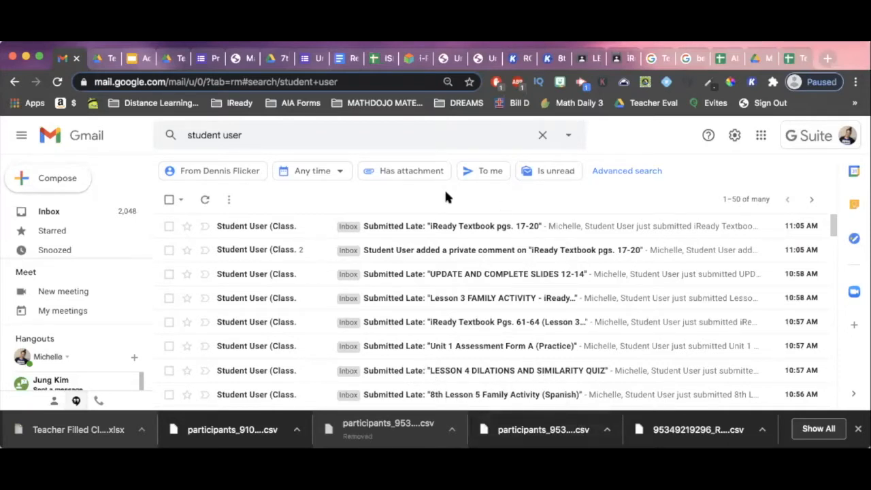
Step: Check the sender's domain in the "iReady Textbook pgs. 17-20" late-submission email and return to the search results
scroll(348, 317, down, 1)
scroll(348, 317, up, 1)
click(331, 135)
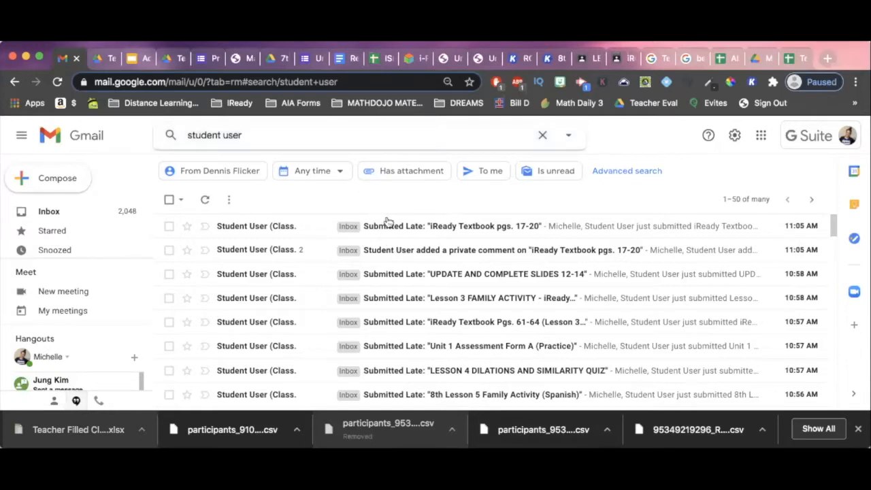
click(387, 225)
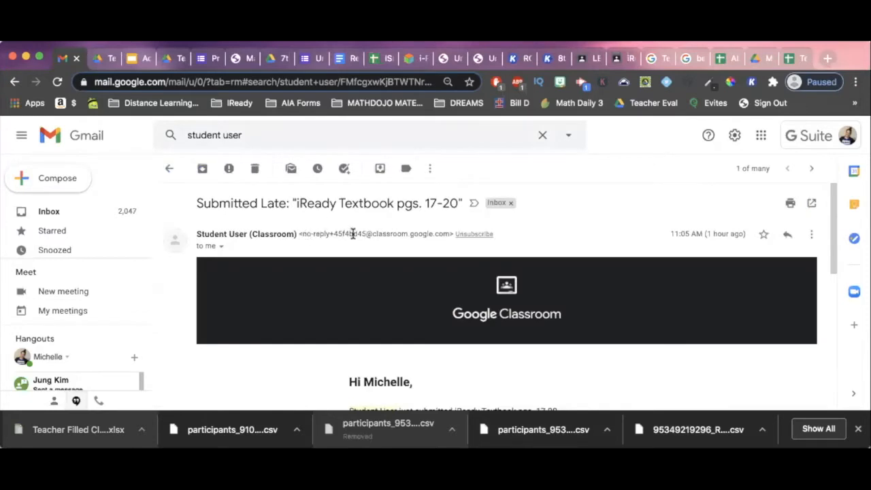
drag(453, 234, 367, 234)
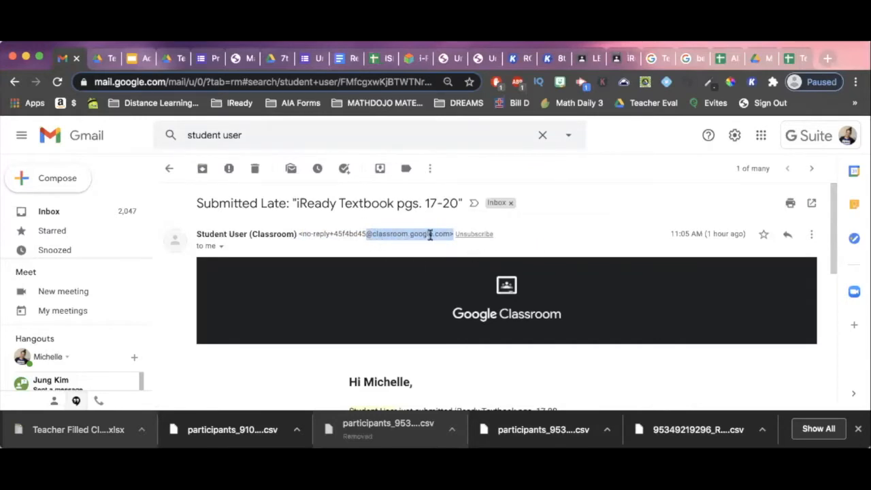
click(543, 192)
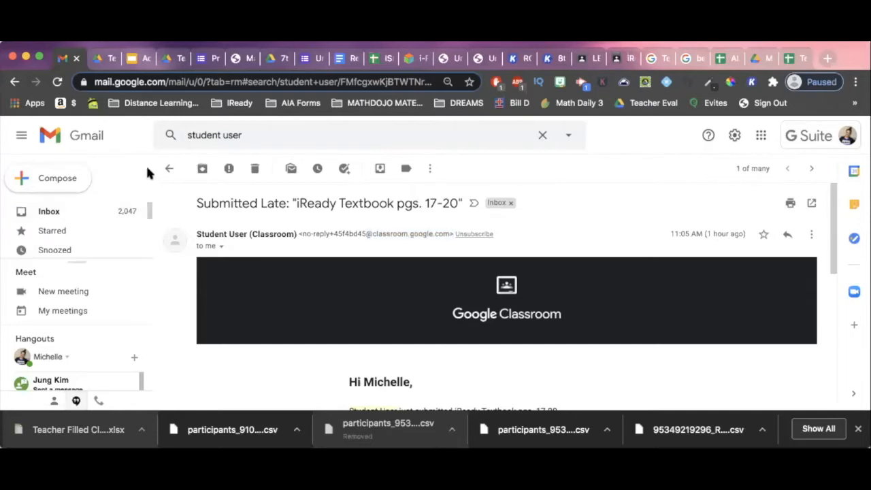
click(168, 170)
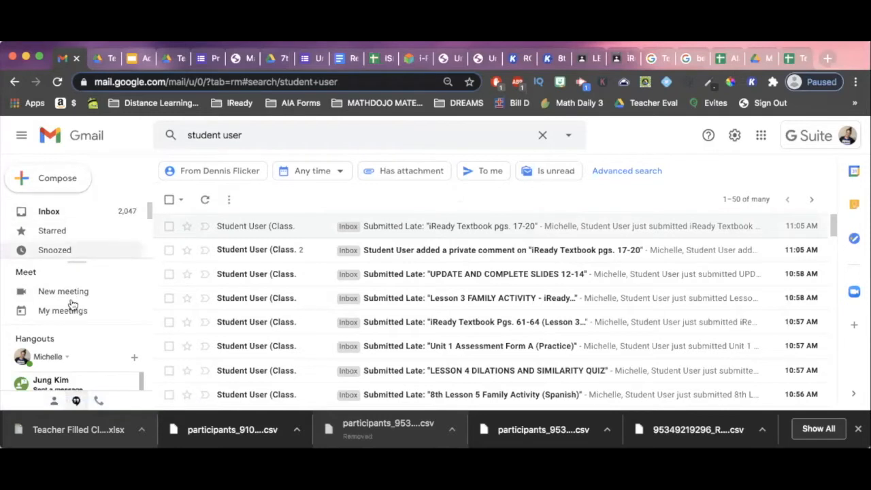
Step: Create a new mail label named "Google Classroom"
scroll(116, 235, down, 5)
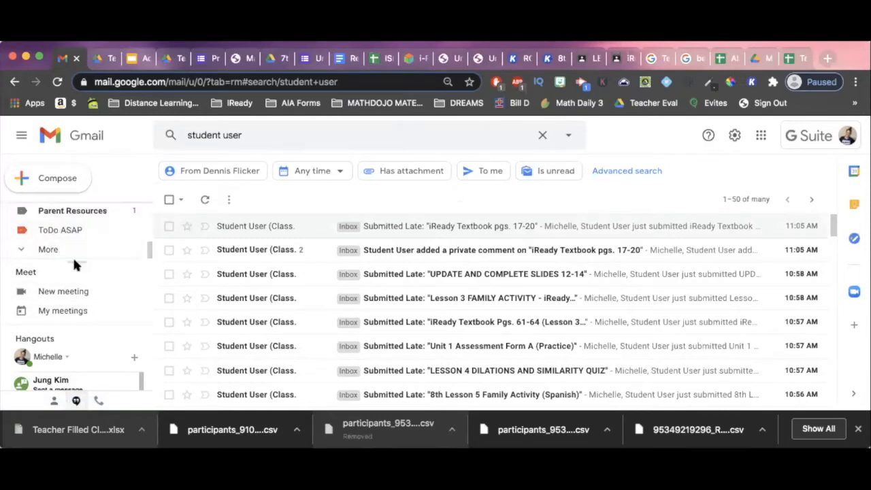
click(50, 250)
scroll(75, 250, down, 5)
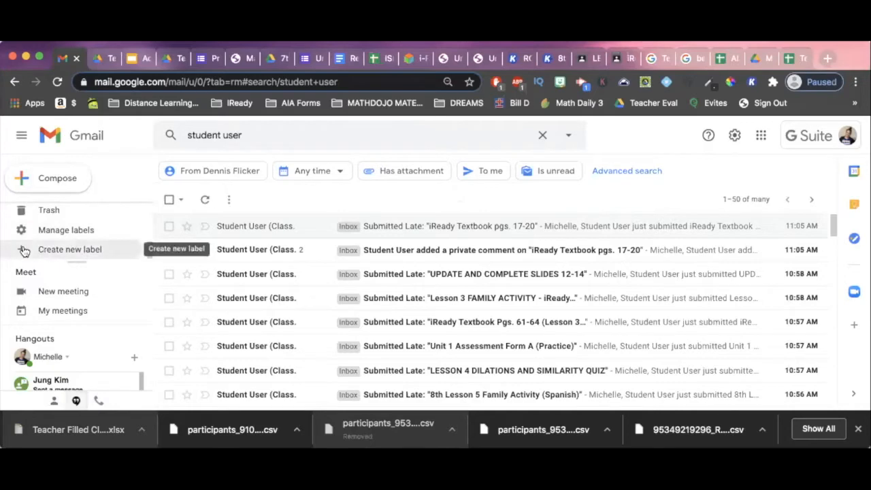
click(129, 249)
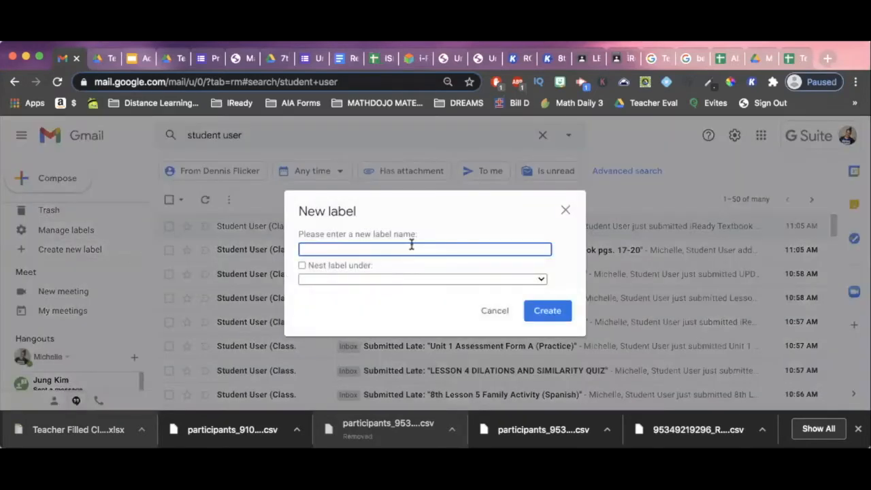
text(Google Classroom)
click(548, 319)
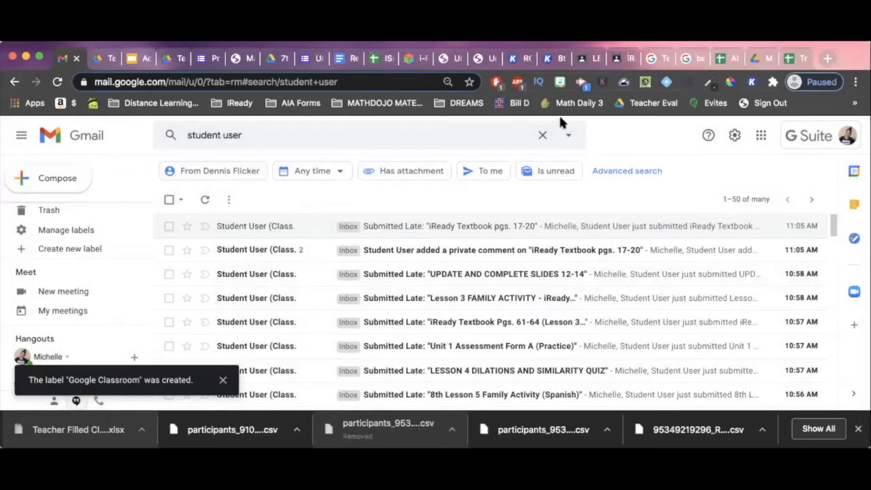
drag(239, 137, 188, 136)
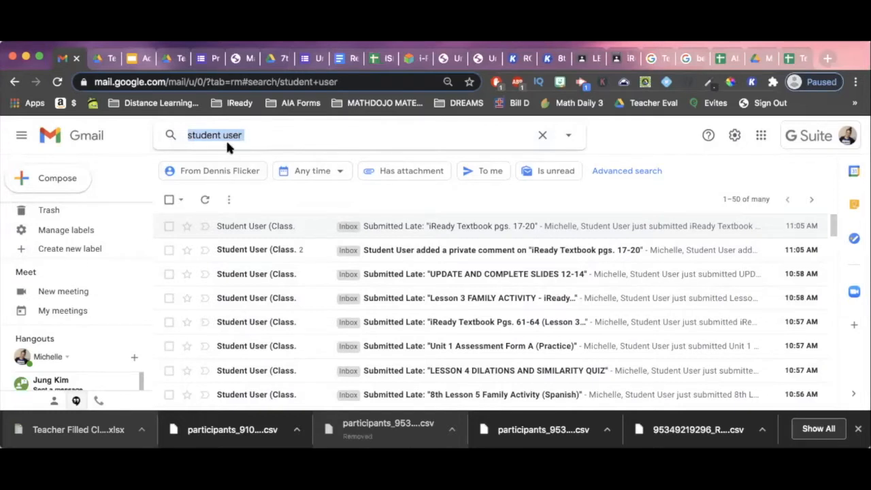
click(259, 139)
text(classroo)
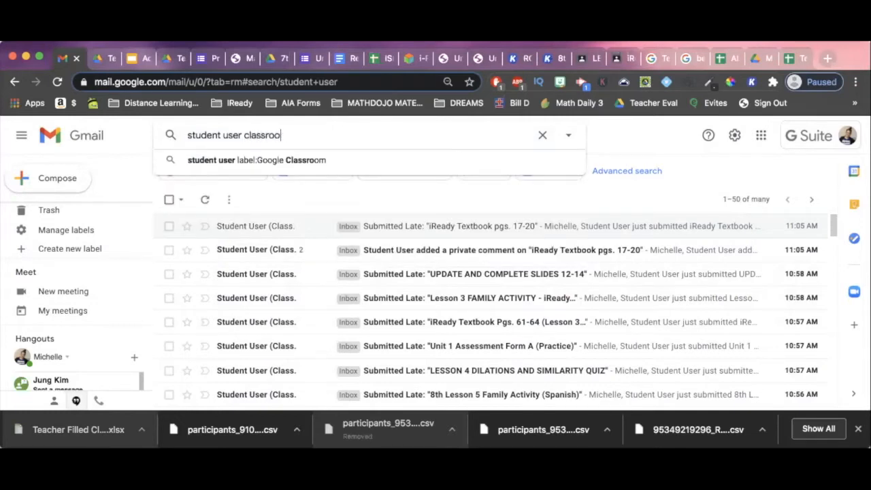
text(m.google.com)
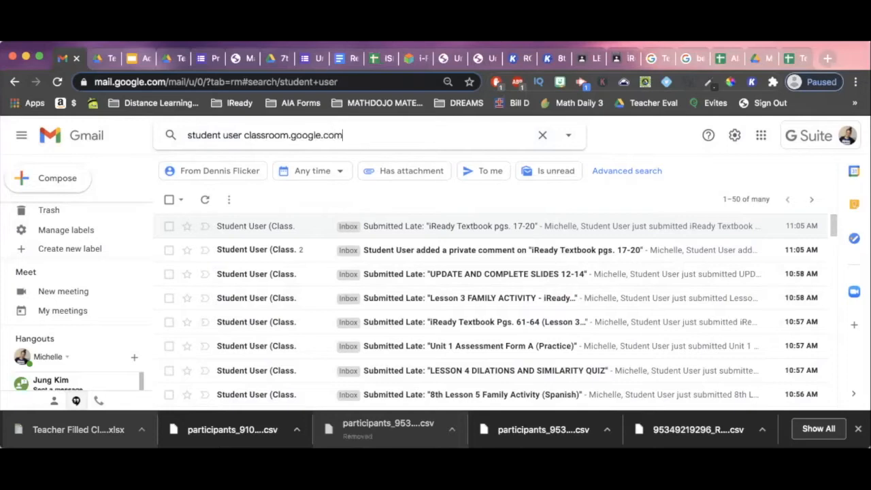
key(Return)
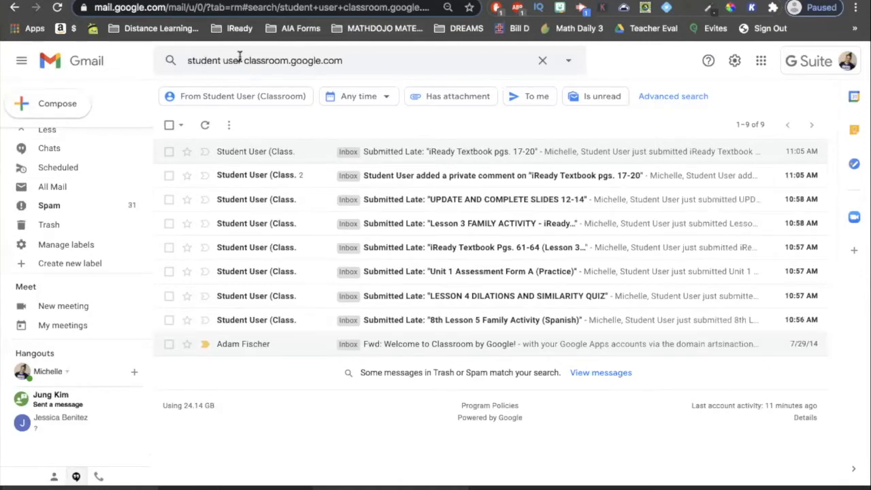
drag(243, 60, 393, 73)
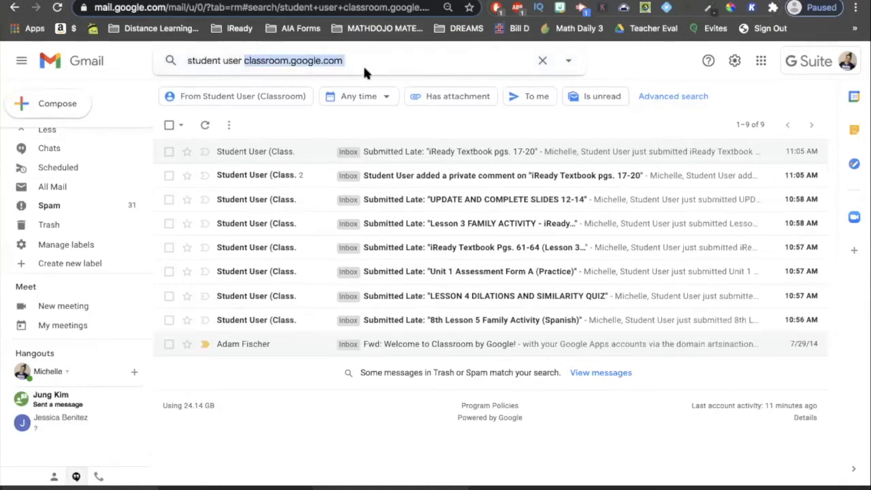
click(399, 56)
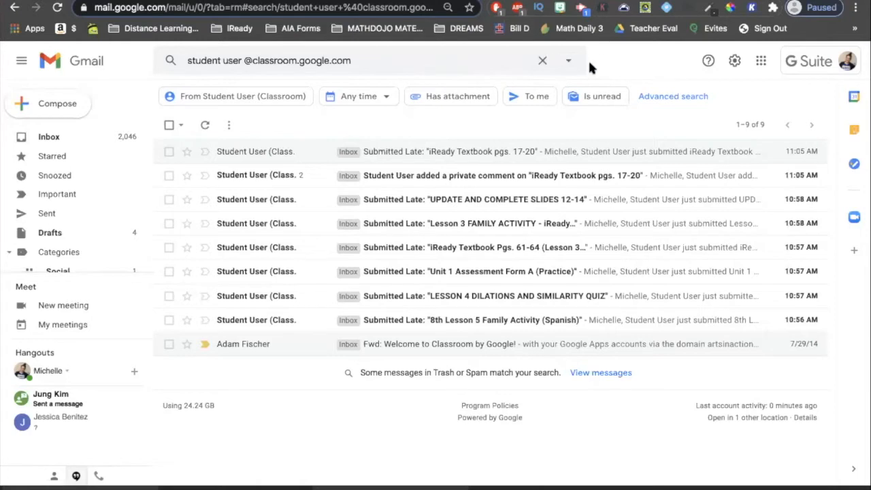
click(569, 61)
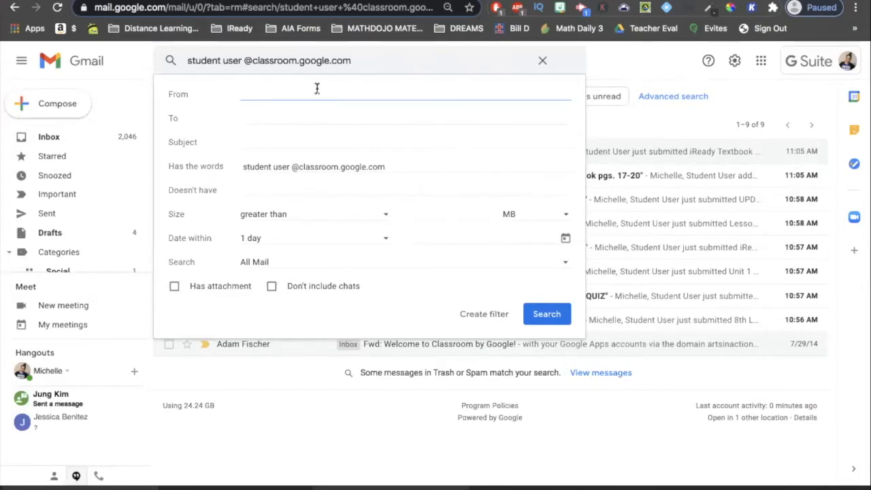
text(@classroom.g)
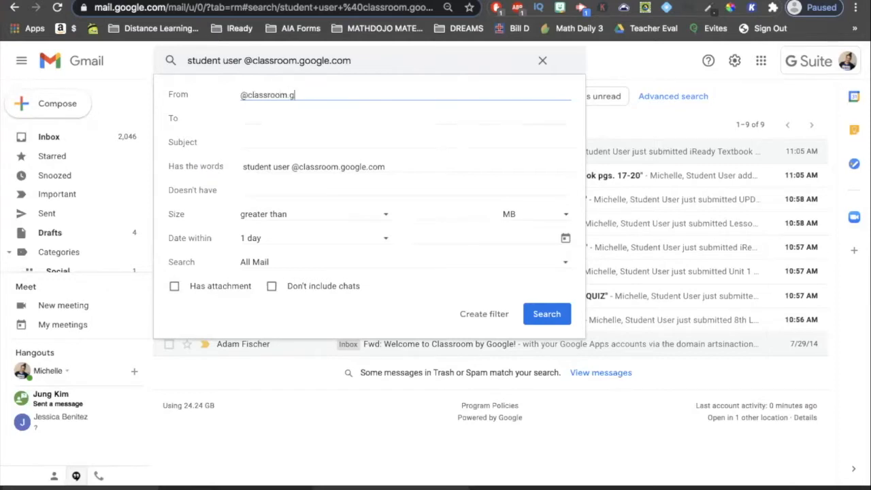
text(oogle.com)
drag(398, 168, 94, 164)
key(BackSpace)
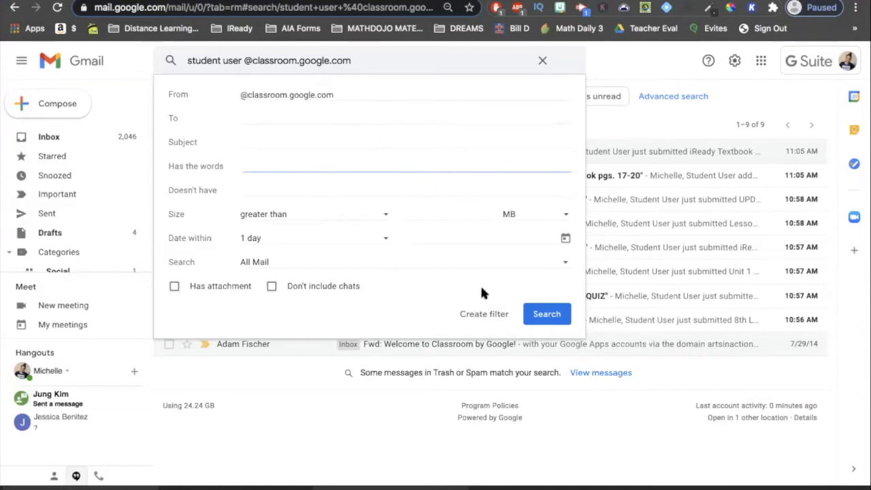
click(484, 314)
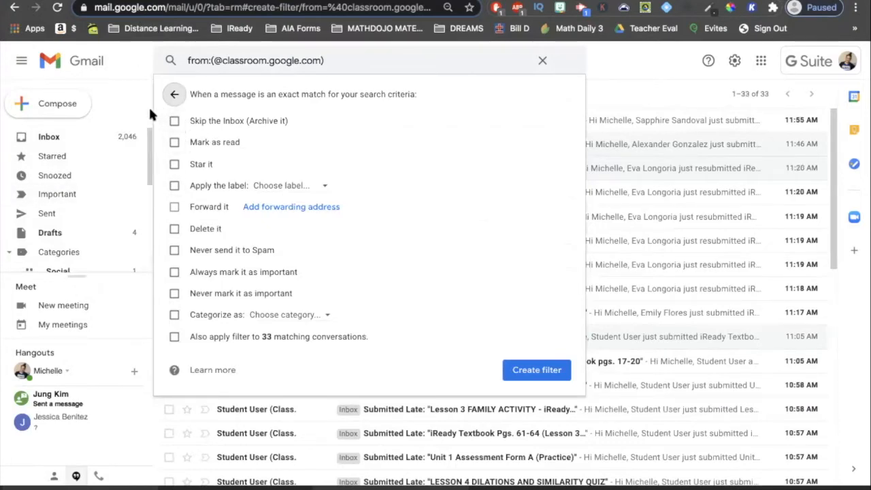
Step: Create the filter so matches skip the inbox and get the Google Classroom label, applying it to existing matching conversations too
click(174, 121)
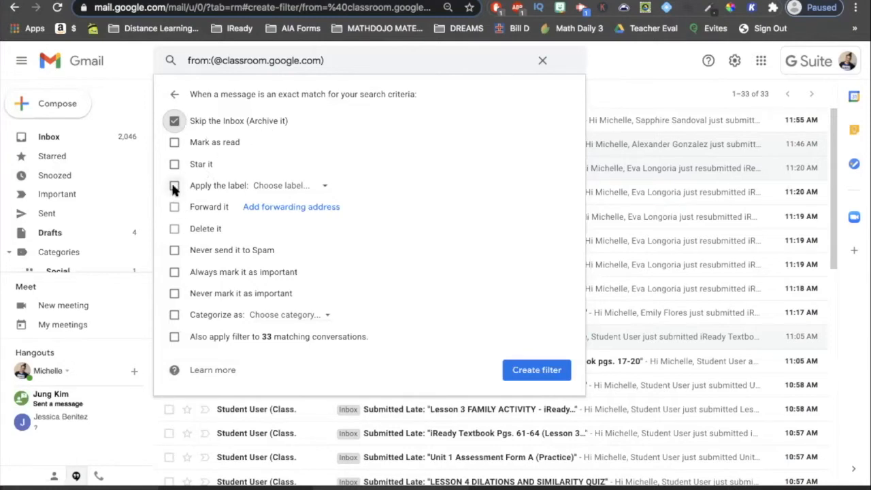
click(279, 191)
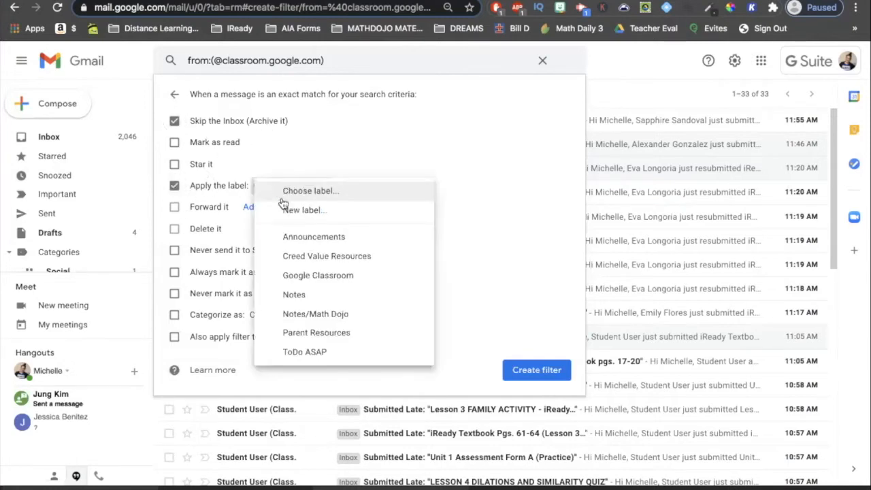
click(296, 275)
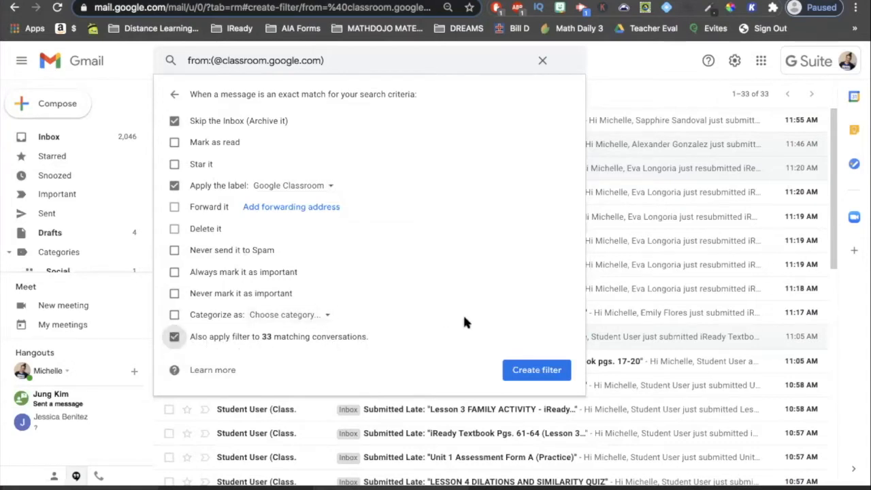
click(533, 368)
Step: Open the Google Classroom label and remove "student user" from the search to list all its messages
scroll(87, 226, down, 3)
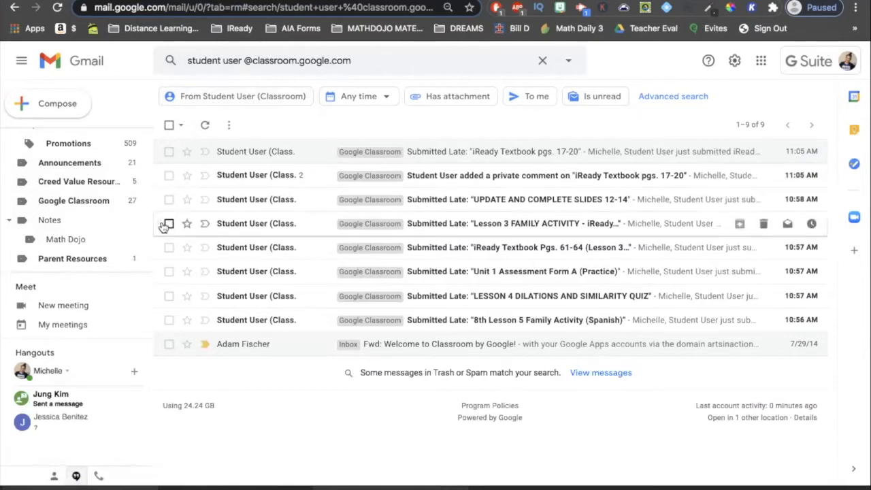
click(74, 201)
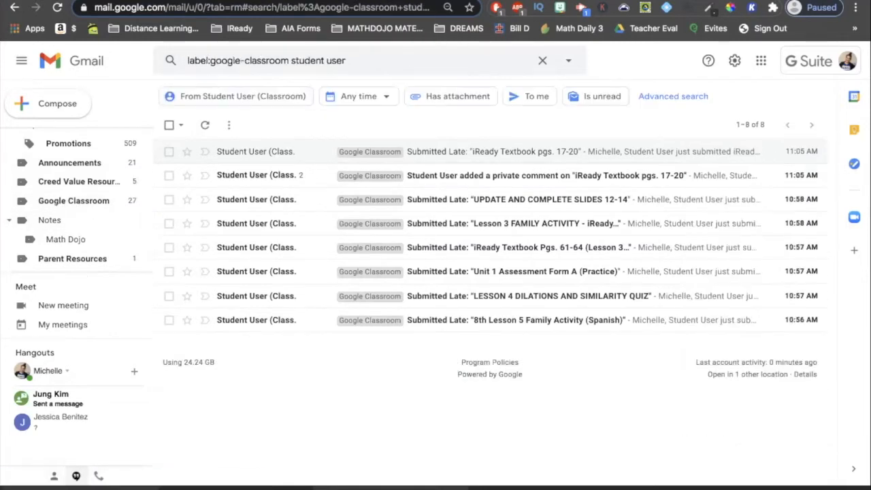
click(208, 60)
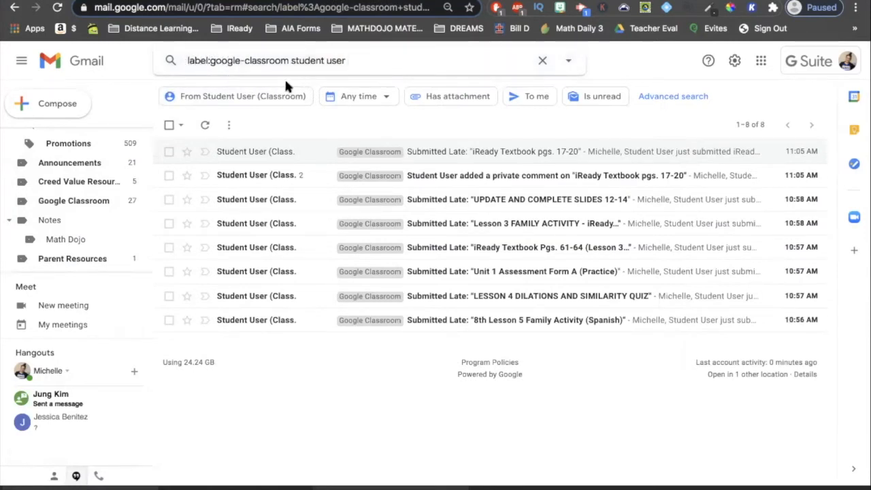
key(alt+shift+Left)
key(alt+shift+Left)
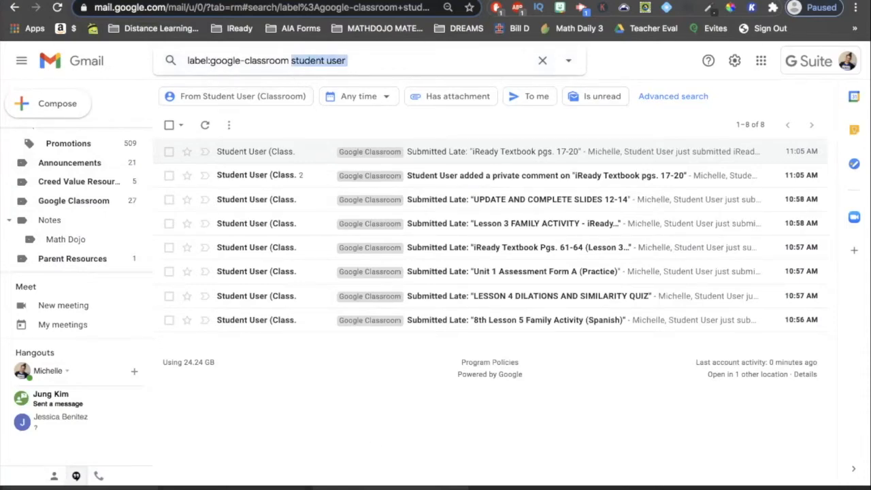
key(BackSpace)
key(Return)
click(749, 249)
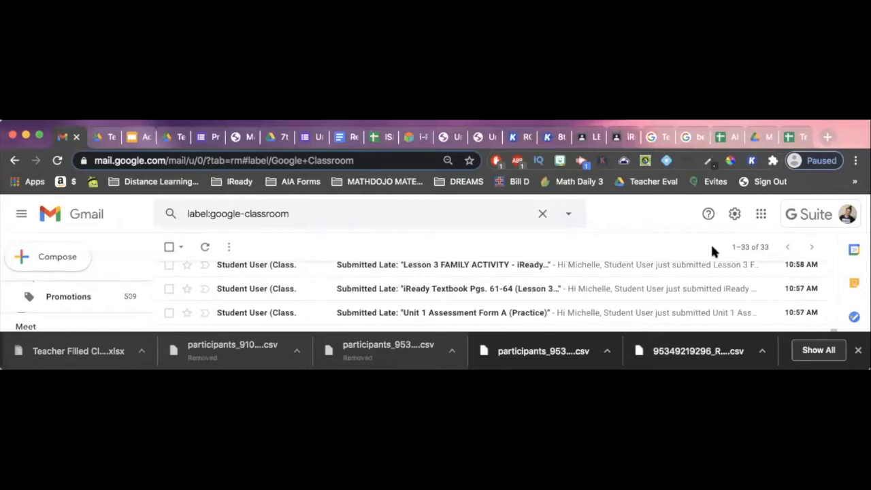
Step: Search within the Google Classroom label for "student user"
scroll(61, 306, up, 5)
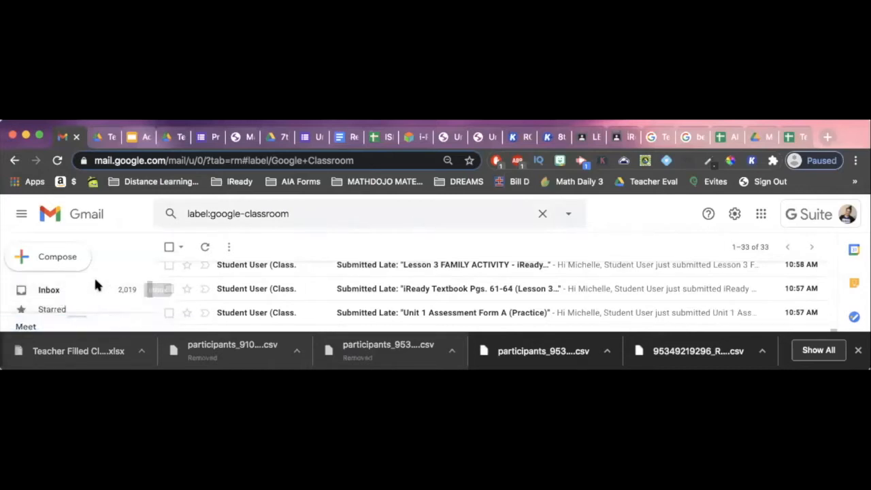
click(321, 218)
text(student user)
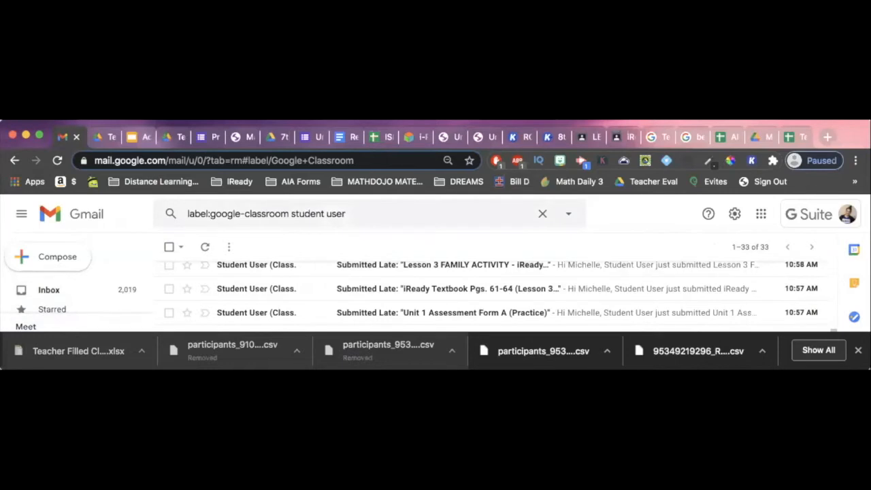
key(Return)
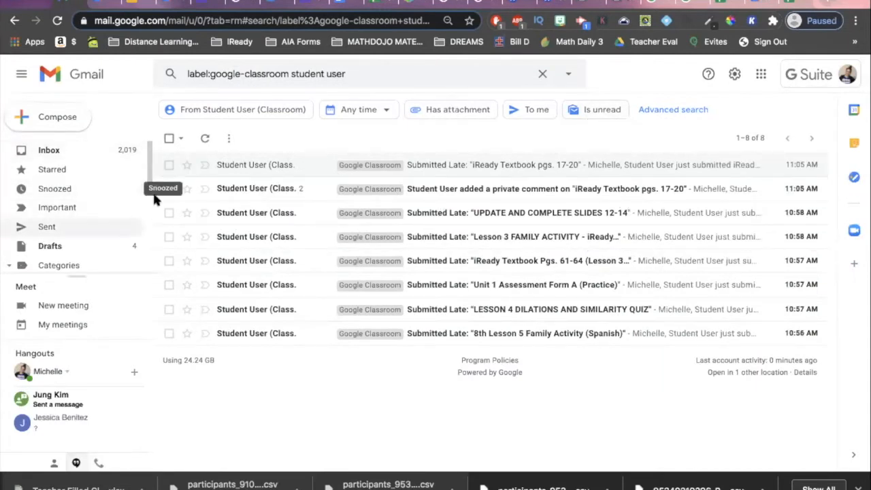
click(568, 73)
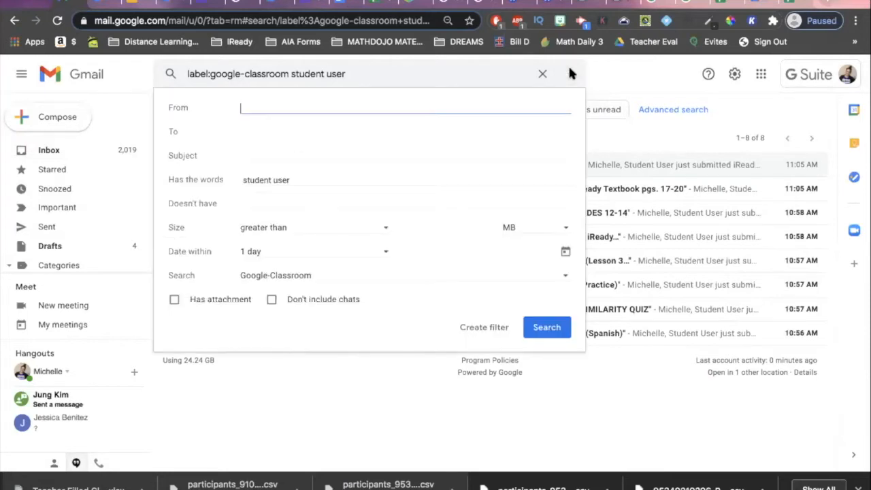
click(317, 181)
drag(317, 181, 161, 164)
key(BackSpace)
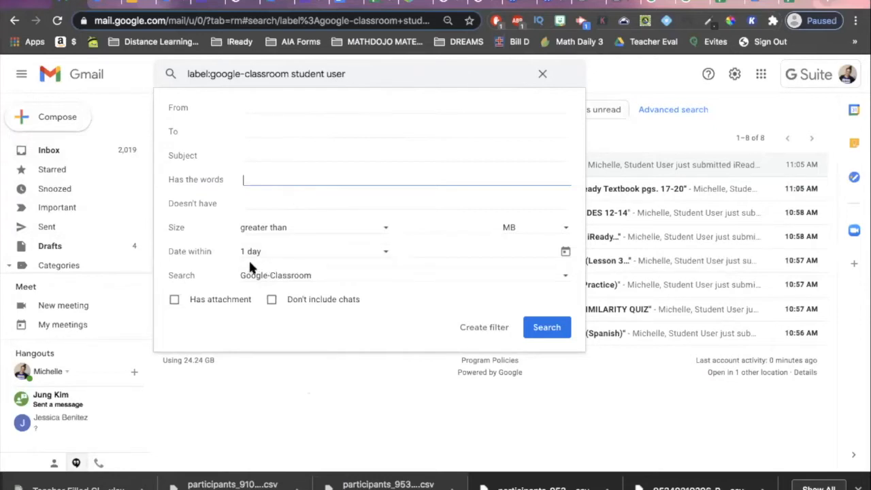
click(256, 106)
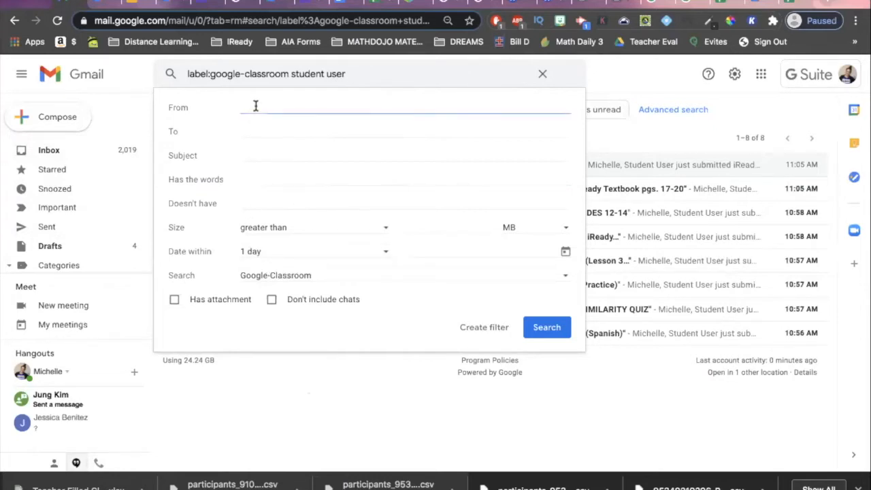
text(@classroom.google.com)
click(274, 174)
text("Submitted Late")
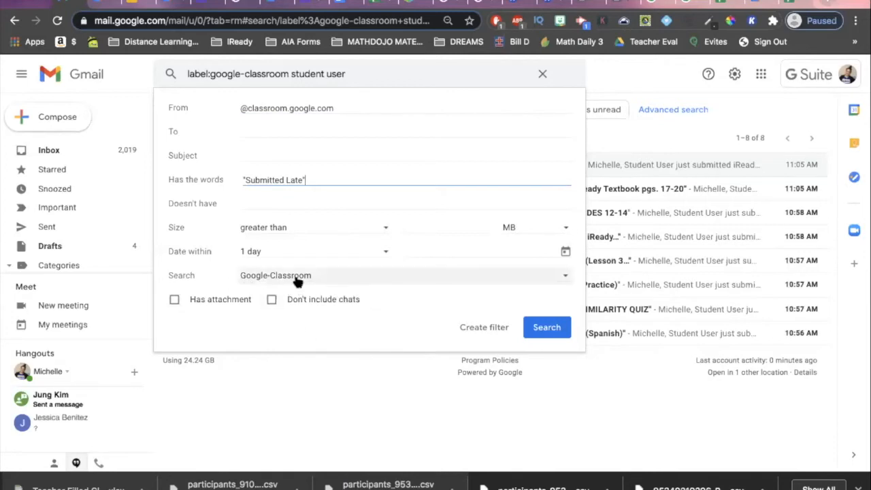
click(483, 330)
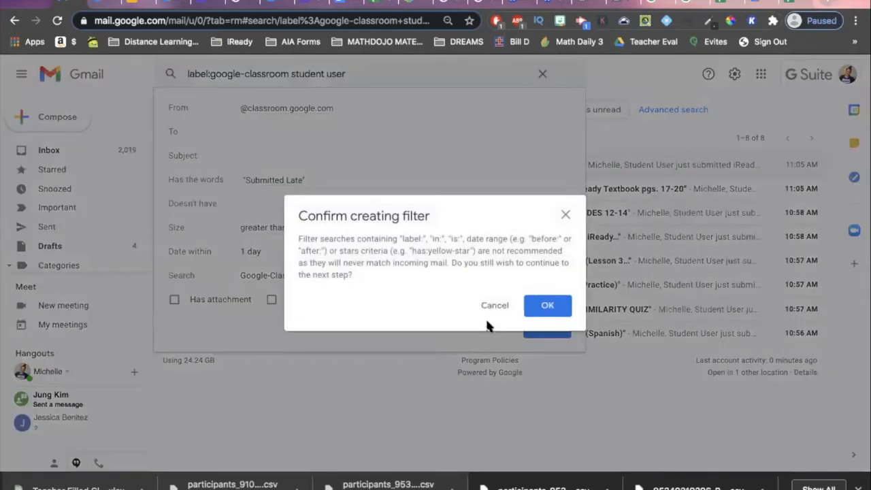
click(561, 307)
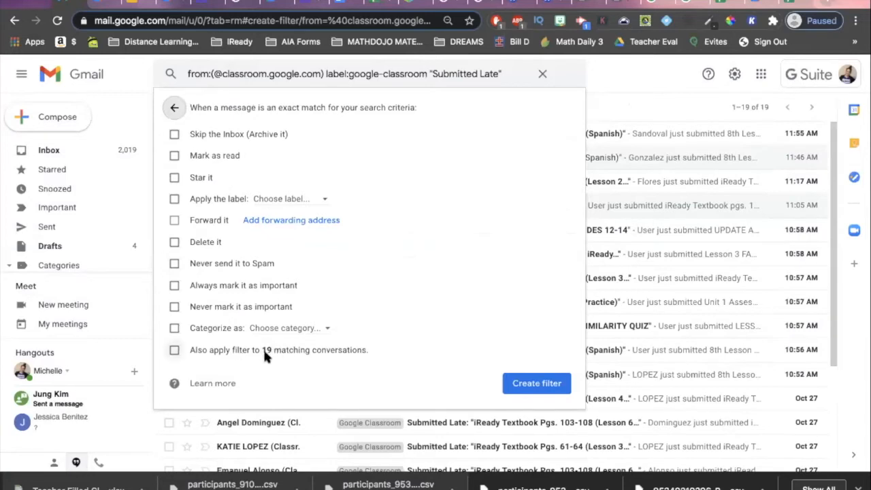
Step: Set the filter to skip the inbox, apply a label and also cover the existing matching conversations
click(175, 350)
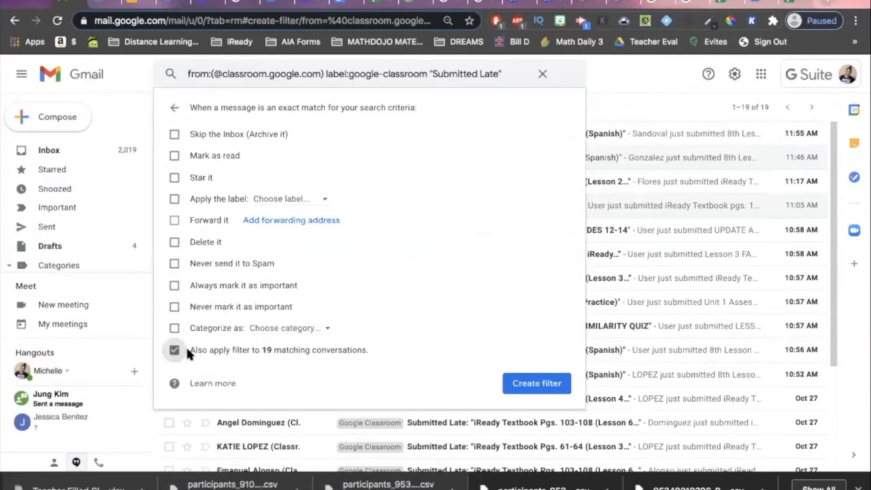
click(175, 135)
click(175, 199)
Step: Assign the filter a new label named Late Submissions, nested under Google Classroom, and create the filter
click(288, 197)
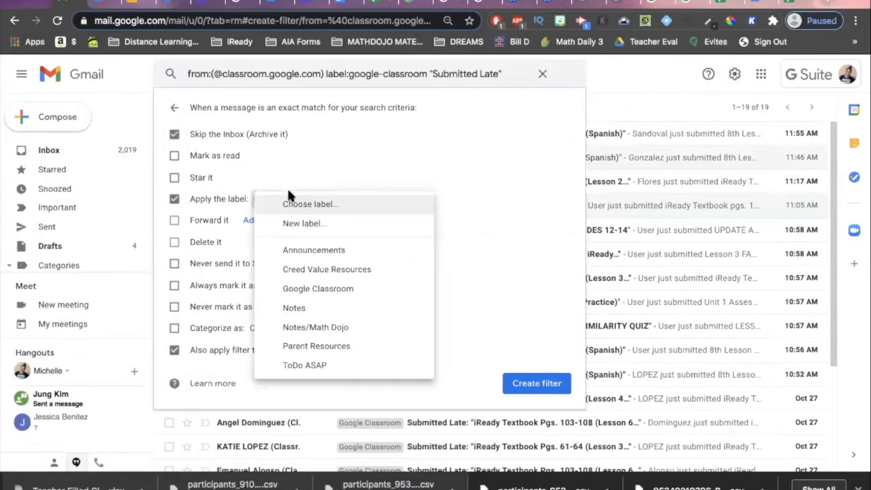
click(308, 225)
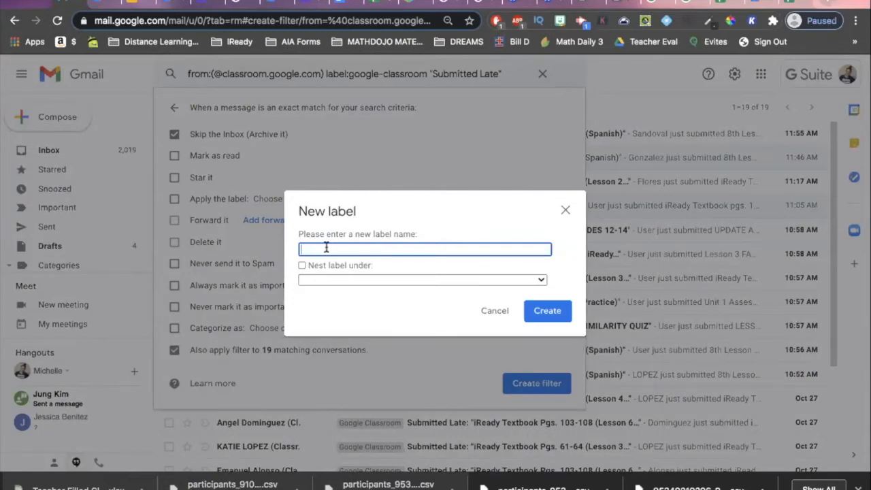
text(Late Submissions)
click(301, 265)
click(317, 279)
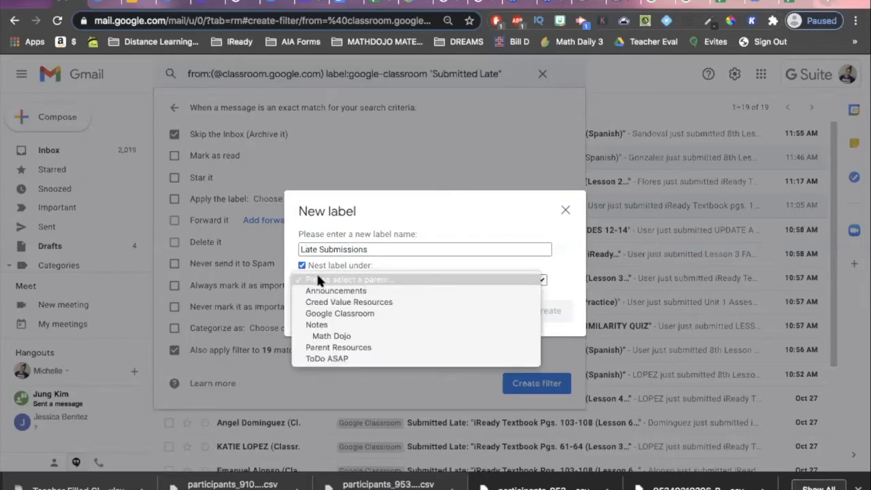
click(332, 313)
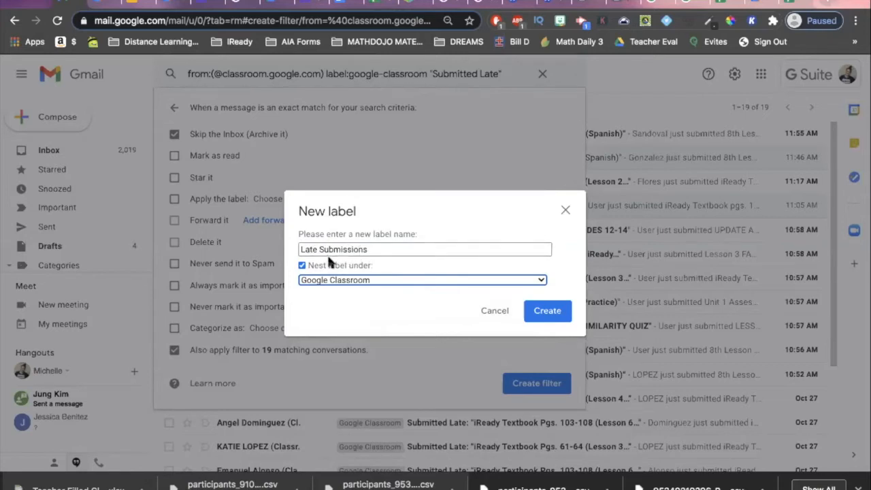
click(546, 310)
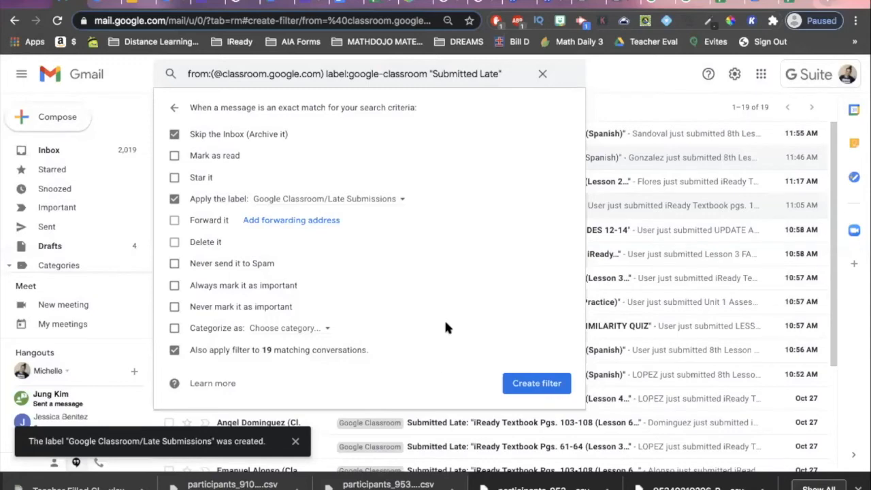
click(516, 384)
Step: Open the Late Submissions label under Google Classroom and remove "student user" from the search text
mouse_move(150, 260)
mouse_down()
mouse_move(150, 245)
mouse_move(149, 253)
mouse_up()
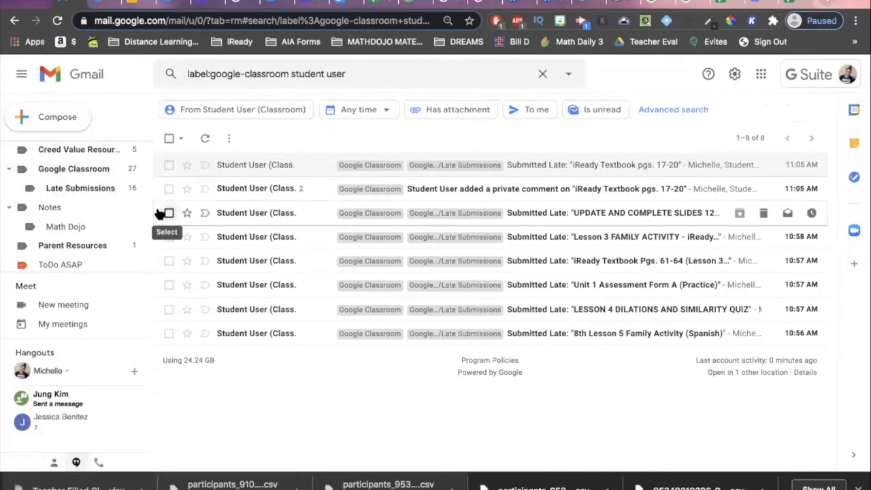
click(80, 190)
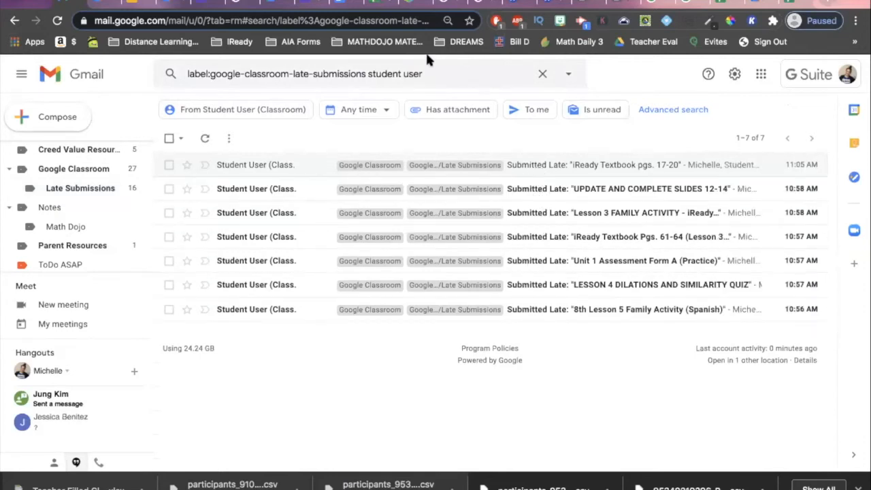
drag(427, 75, 370, 79)
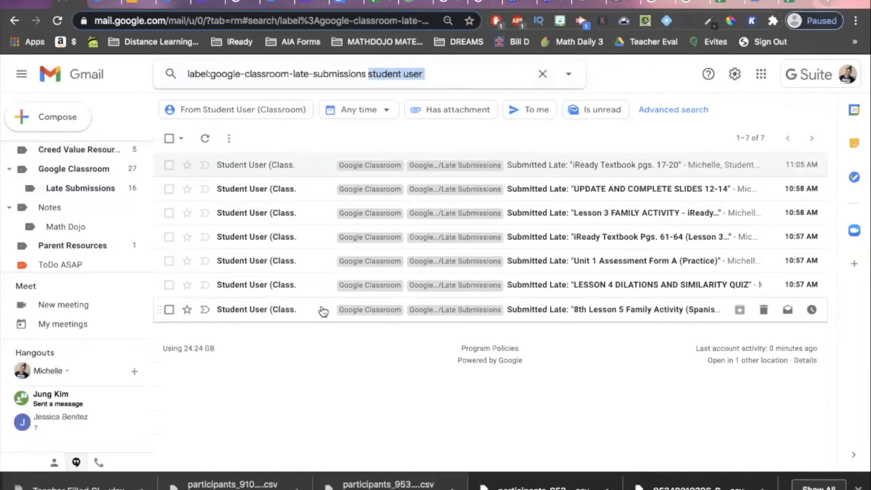
key(BackSpace)
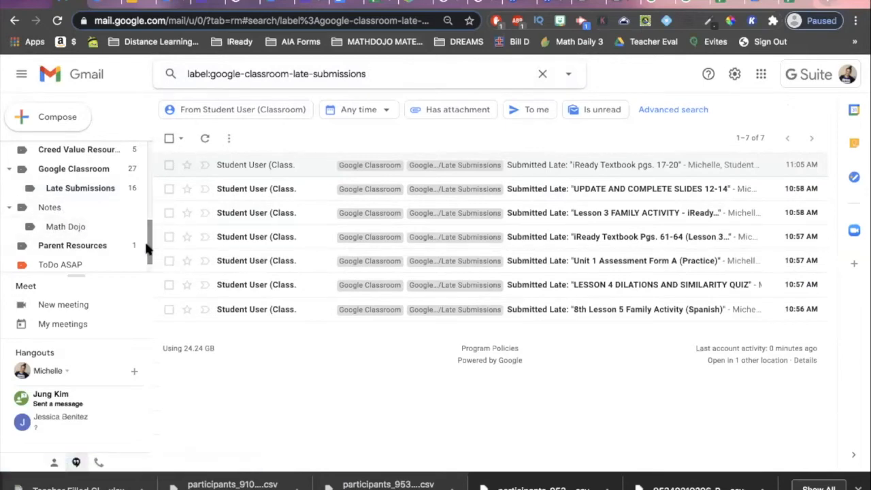
mouse_move(148, 248)
mouse_down()
mouse_move(150, 232)
mouse_move(156, 282)
mouse_move(158, 240)
mouse_up()
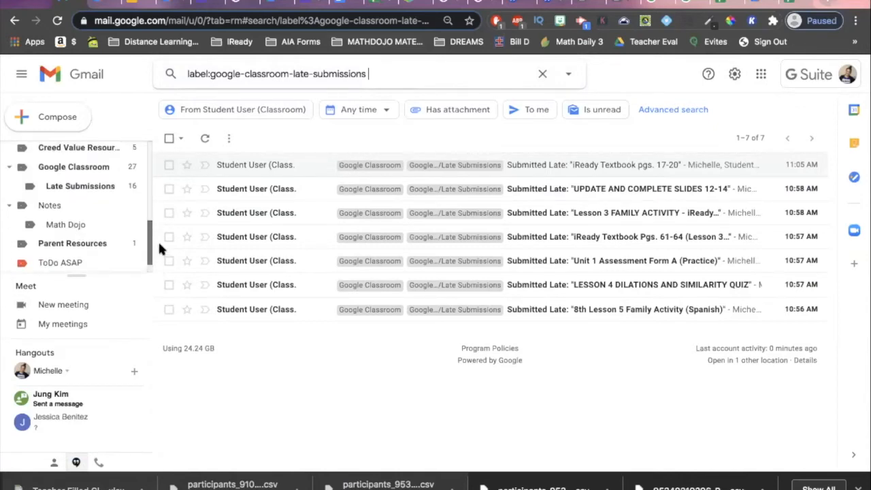